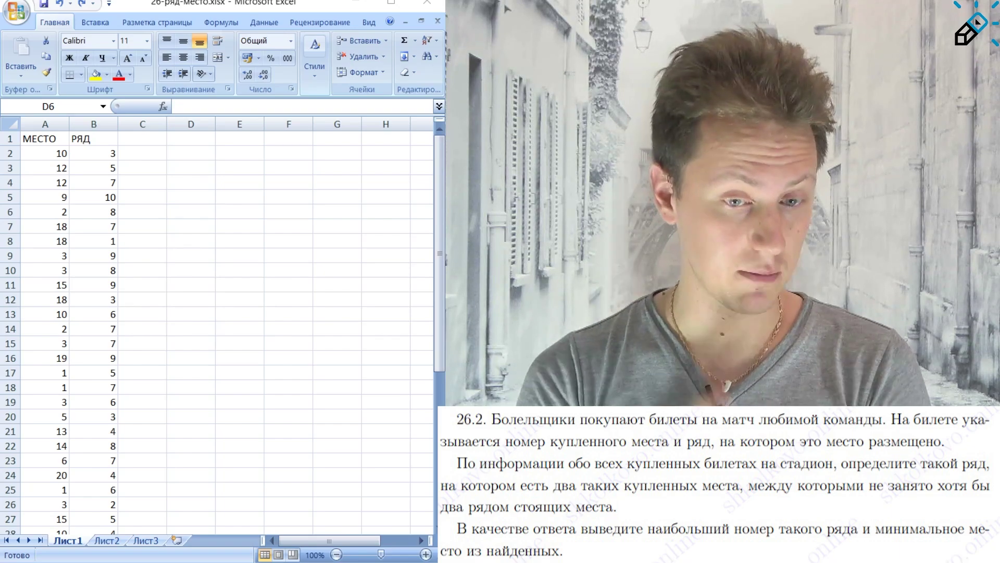
# - Custom-sort columns A:B by ряд ascending, then by место ascending
pyautogui.hotkey('alt', 'Tab')
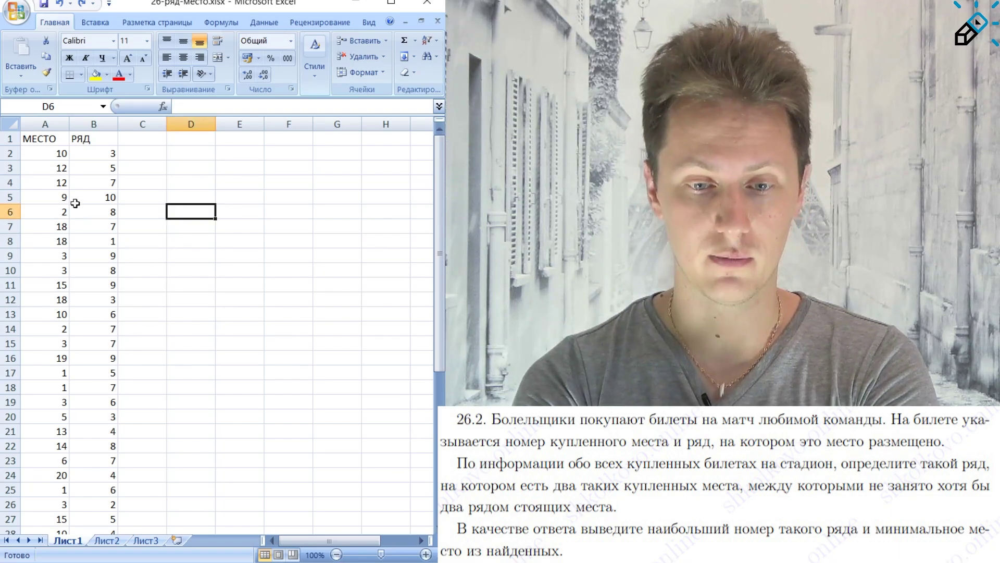
pyautogui.moveTo(52, 124); pyautogui.dragTo(93, 124)
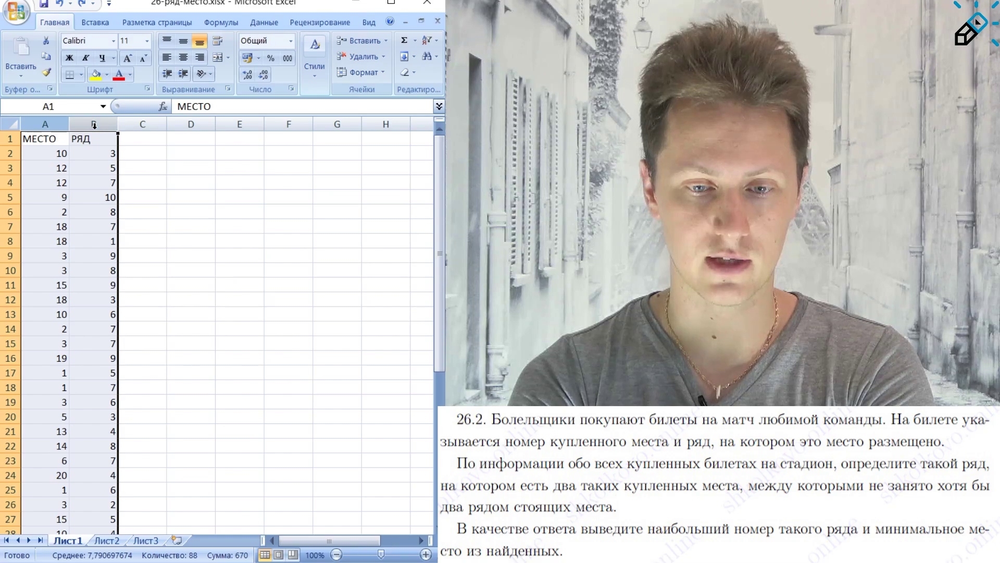
pyautogui.click(435, 43)
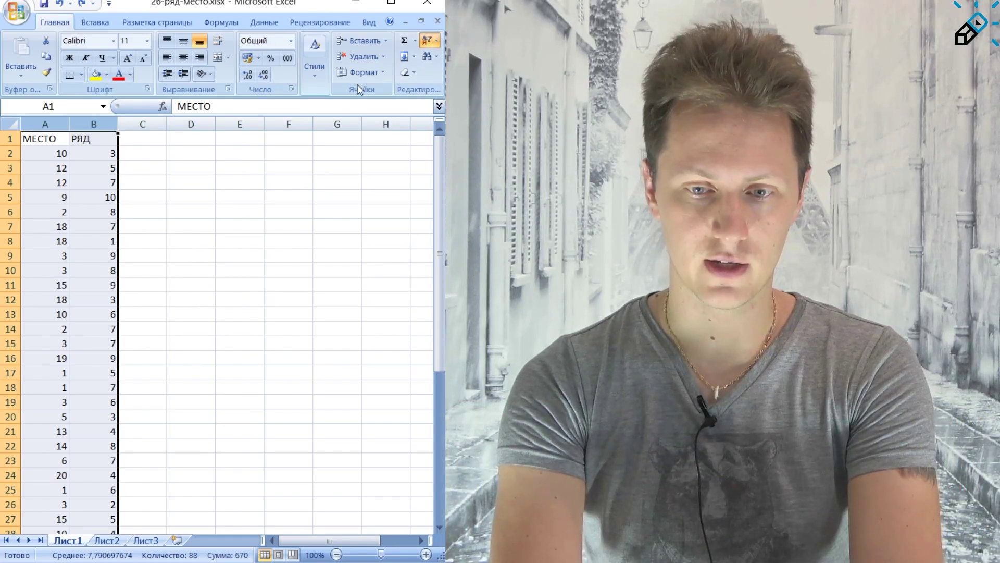
pyautogui.click(357, 84)
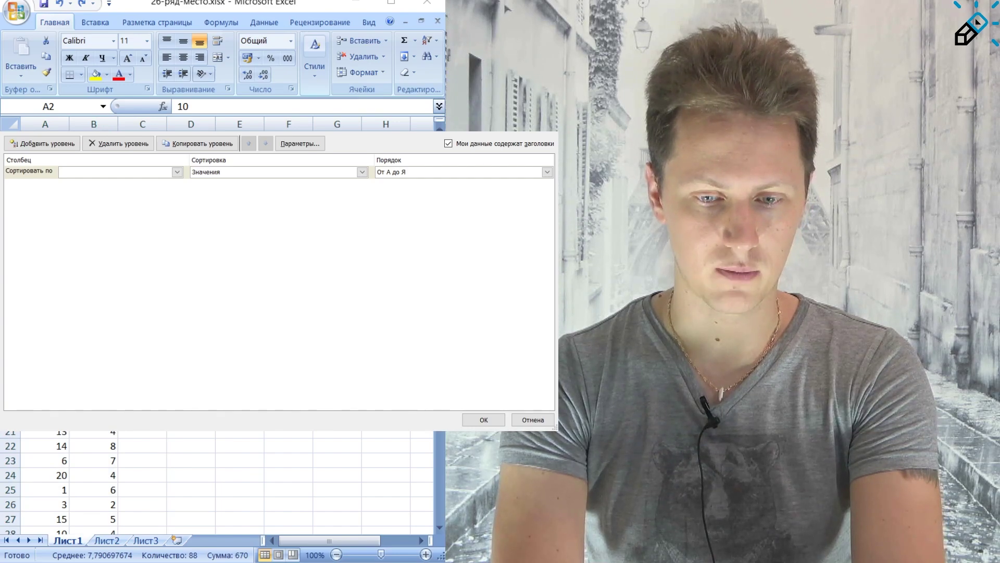
pyautogui.moveTo(555, 427); pyautogui.dragTo(439, 366)
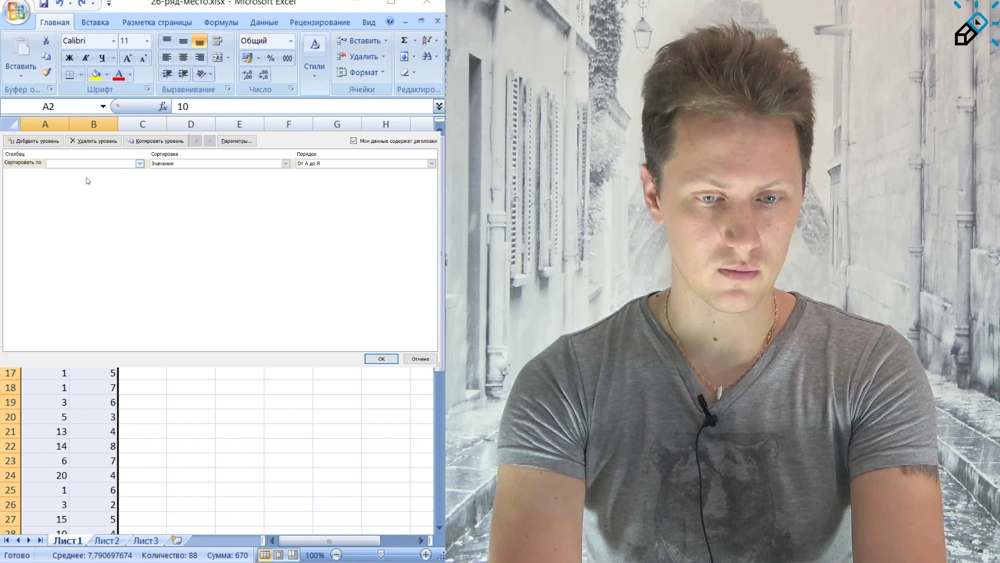
pyautogui.press('Down')
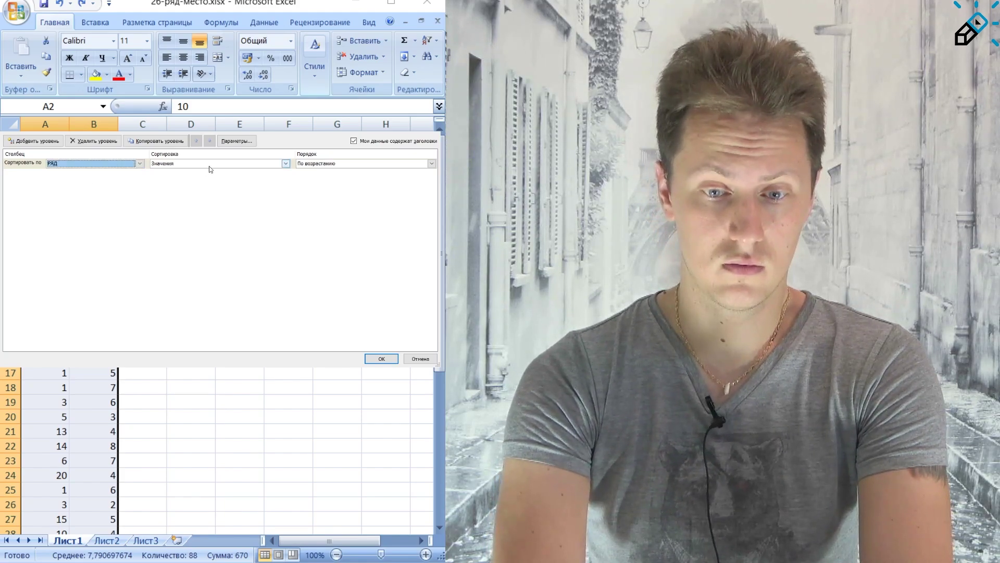
pyautogui.click(34, 141)
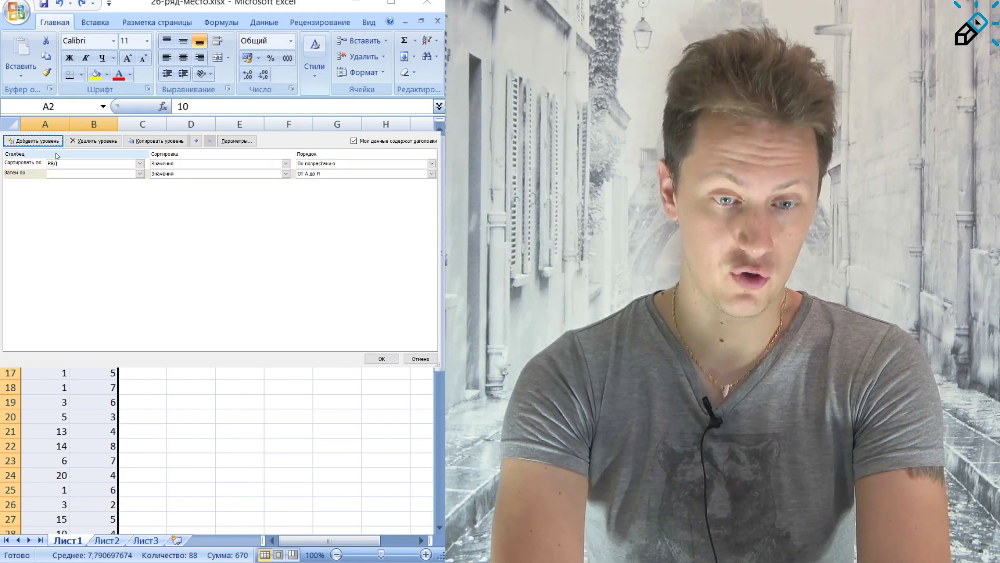
pyautogui.click(78, 173)
pyautogui.click(78, 188)
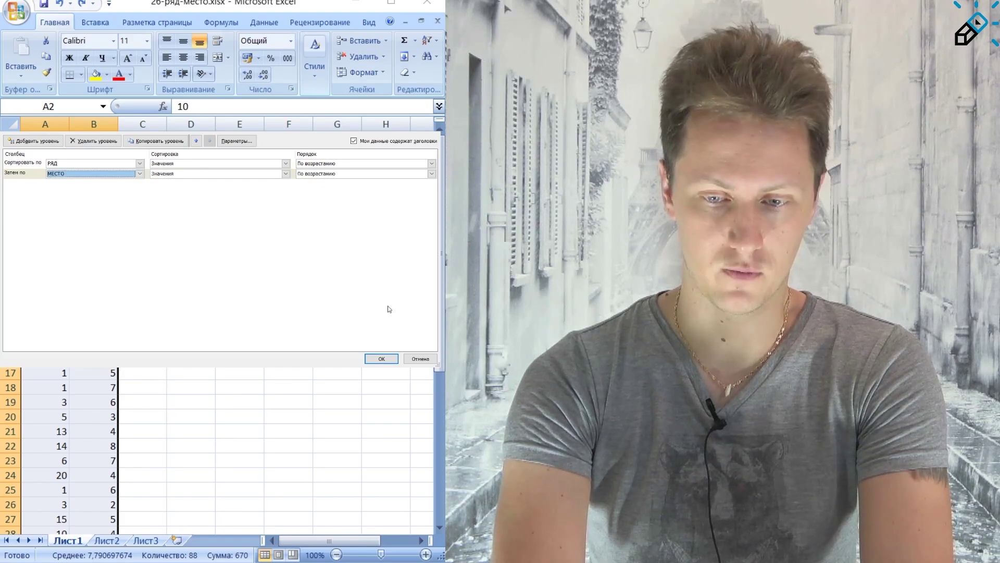
pyautogui.click(381, 359)
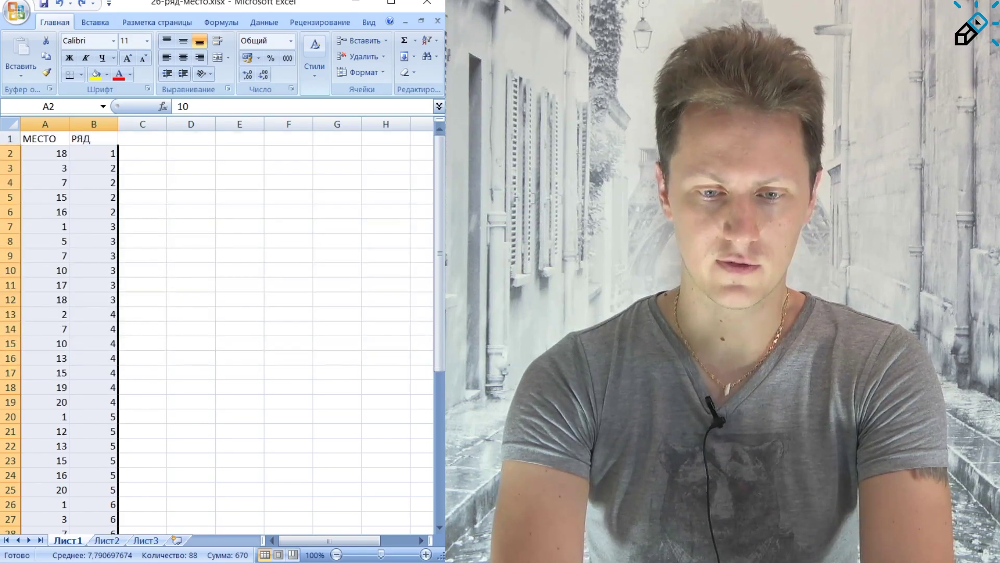
pyautogui.click(57, 153)
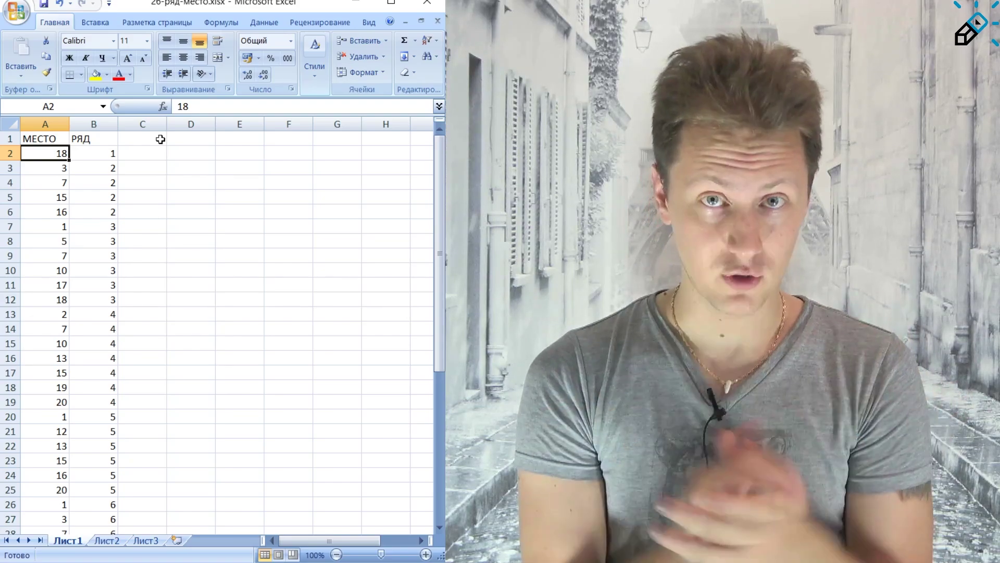
# - Enter the heading 'Разница хотя бы 3 на одном ряду?' in cell C1, then select C8
pyautogui.click(154, 139)
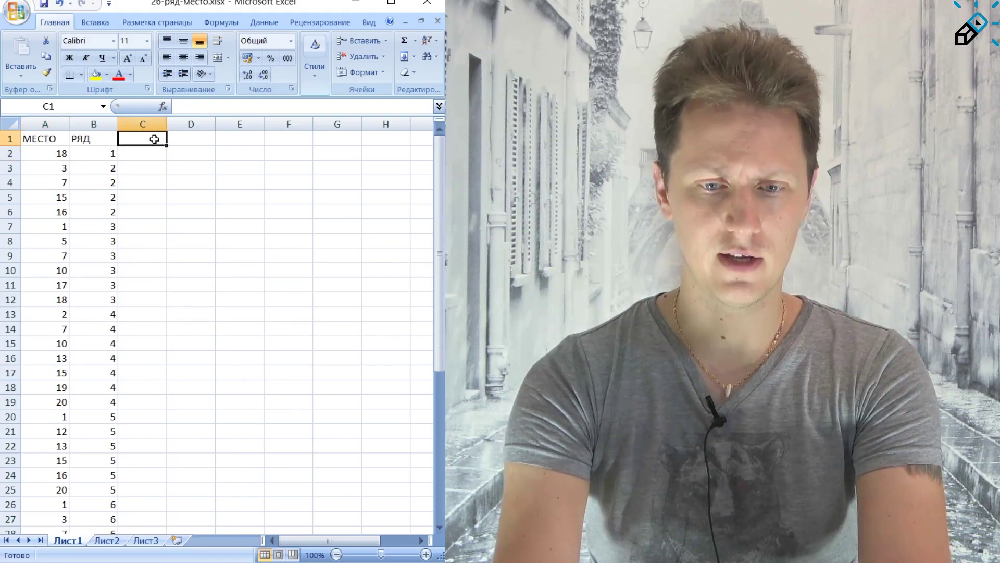
pyautogui.write('Разниц')
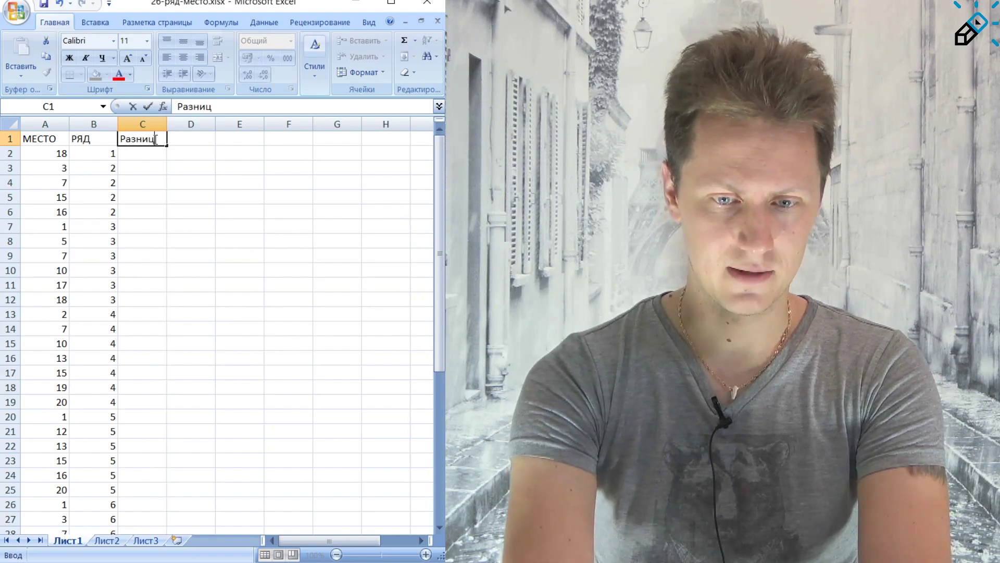
pyautogui.write('а хотя бы 3')
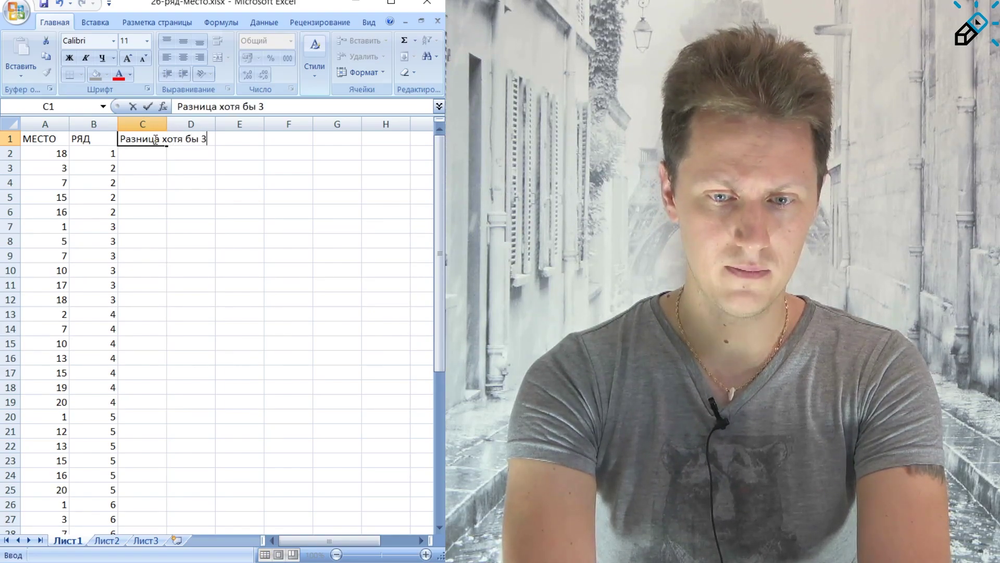
pyautogui.write(' на одном ряду?')
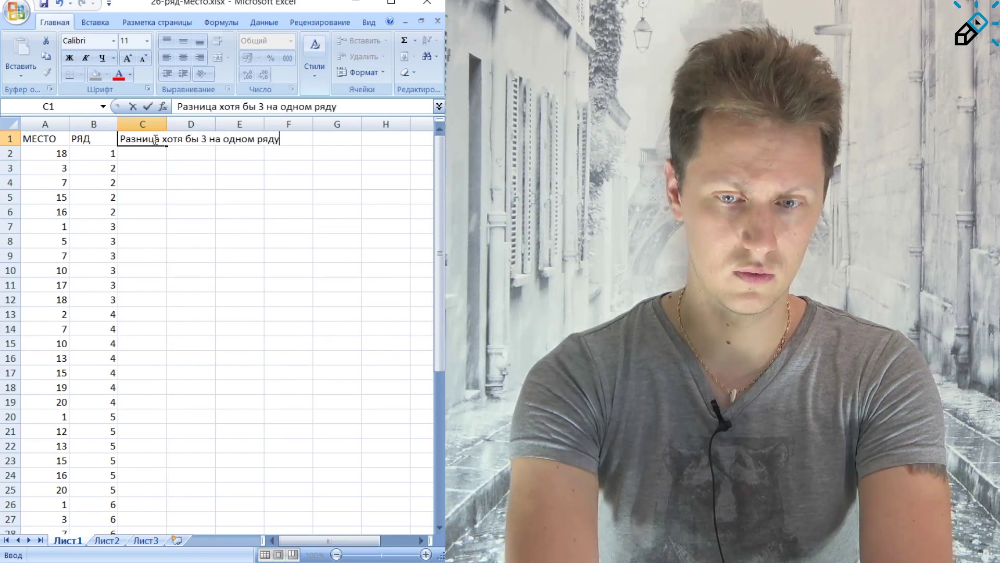
pyautogui.press('Return')
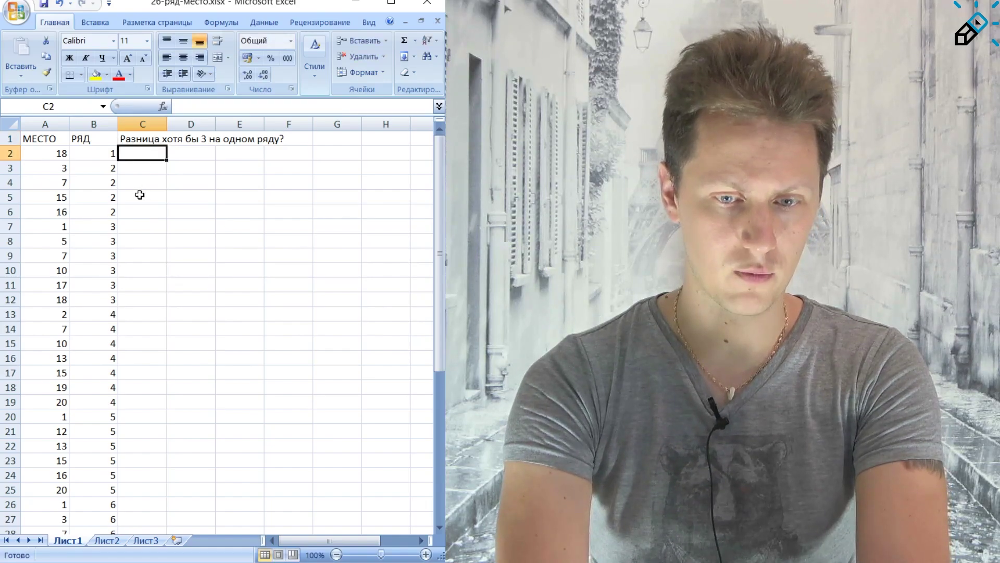
pyautogui.click(140, 237)
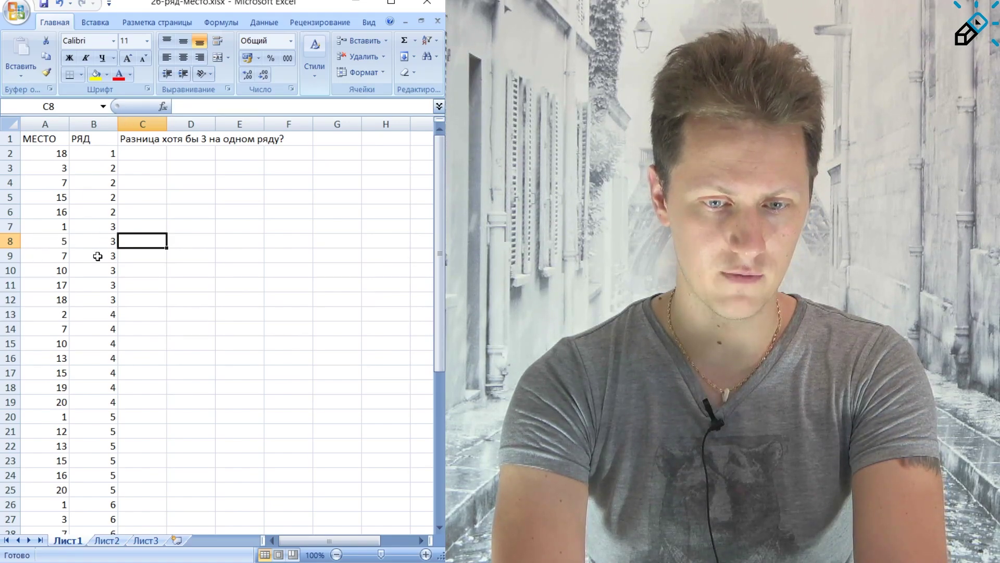
# - Write the seat-gap comparison in C8 and append the same-row test ;B8=B7
pyautogui.write('=(A8')
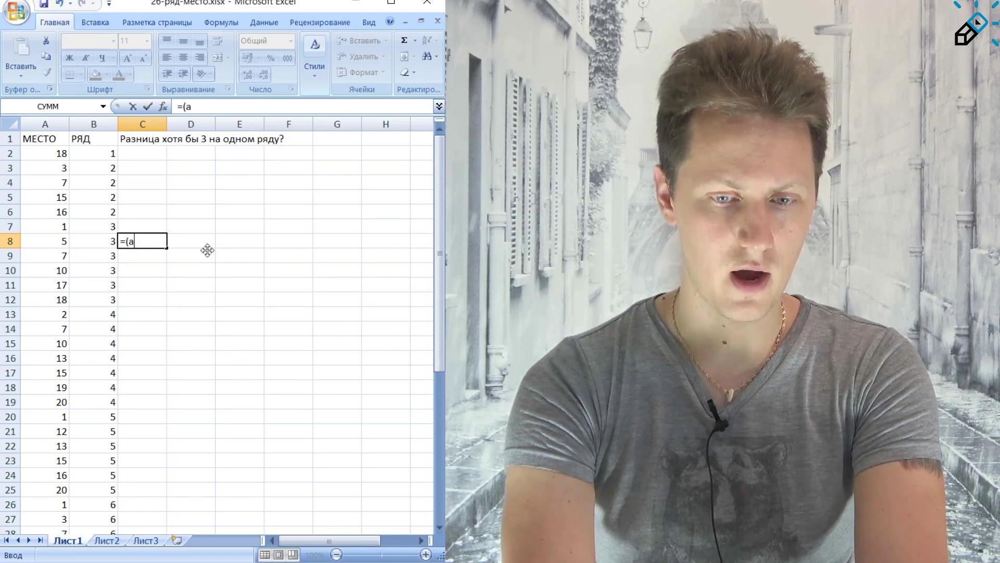
pyautogui.write('-A')
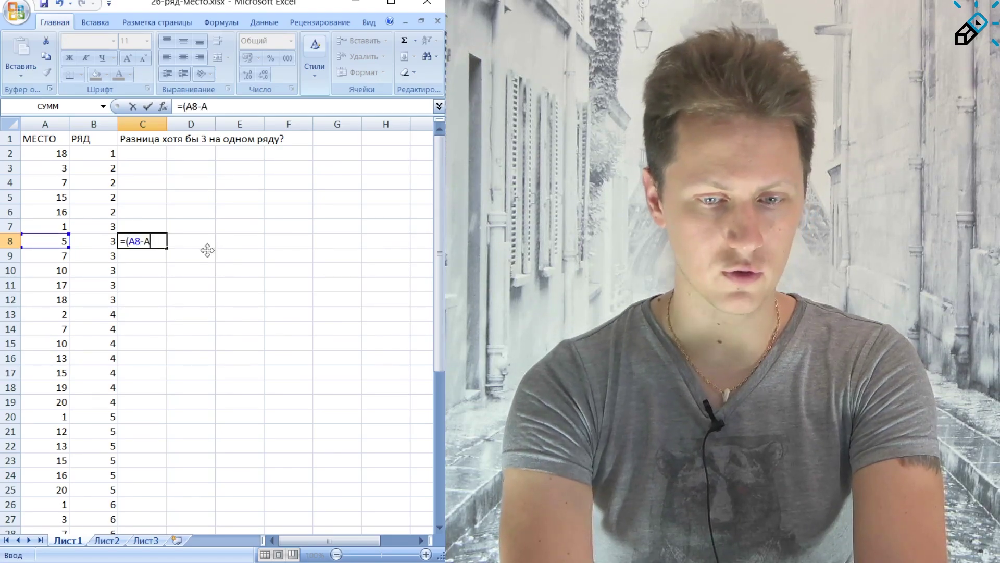
pyautogui.write('7 >= 3')
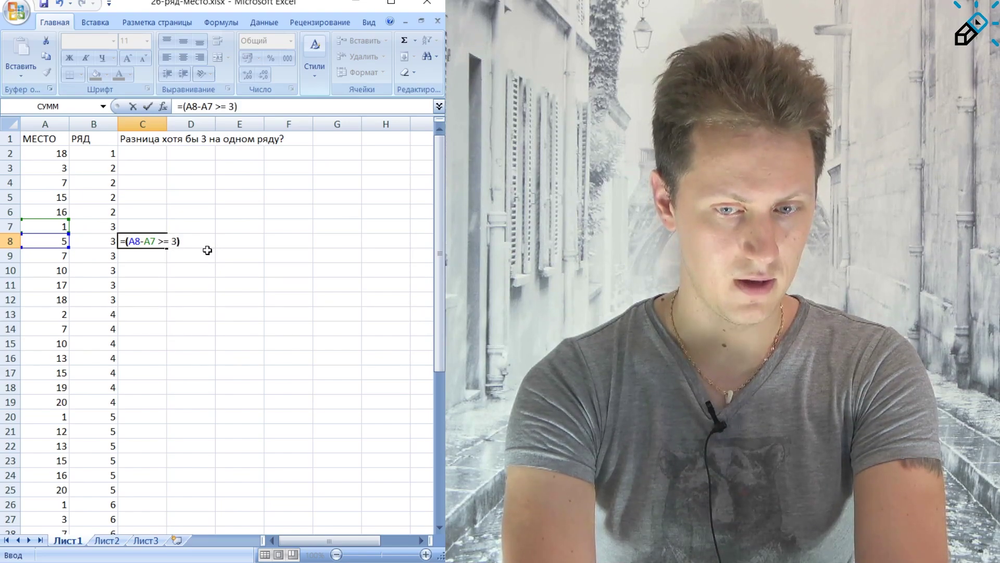
pyautogui.press('Return')
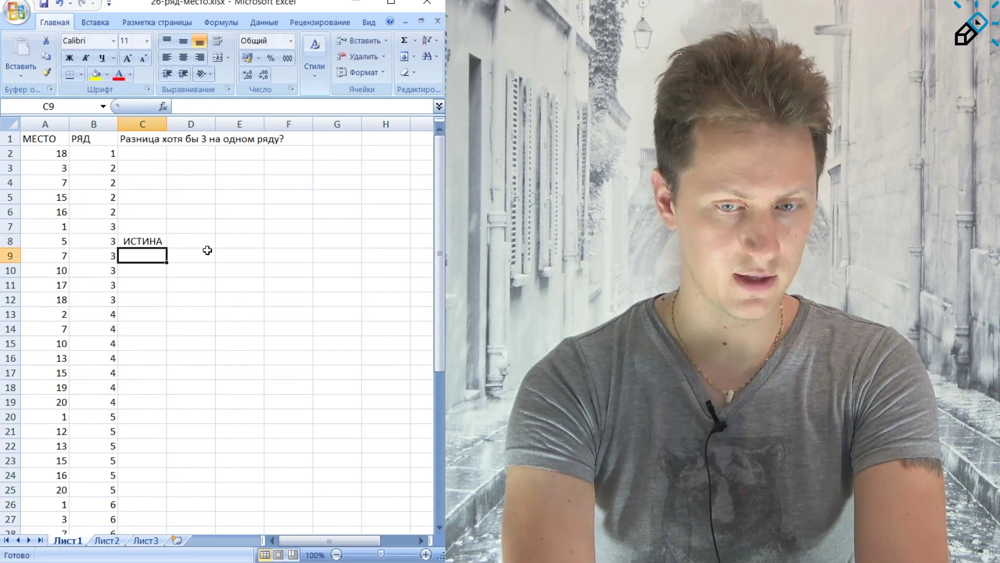
pyautogui.press('Up')
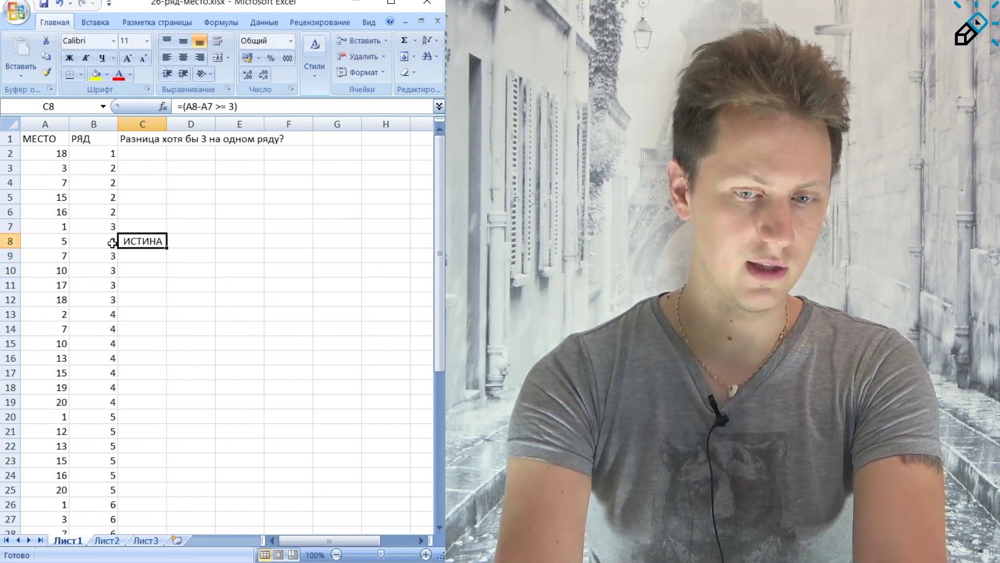
pyautogui.click(262, 110)
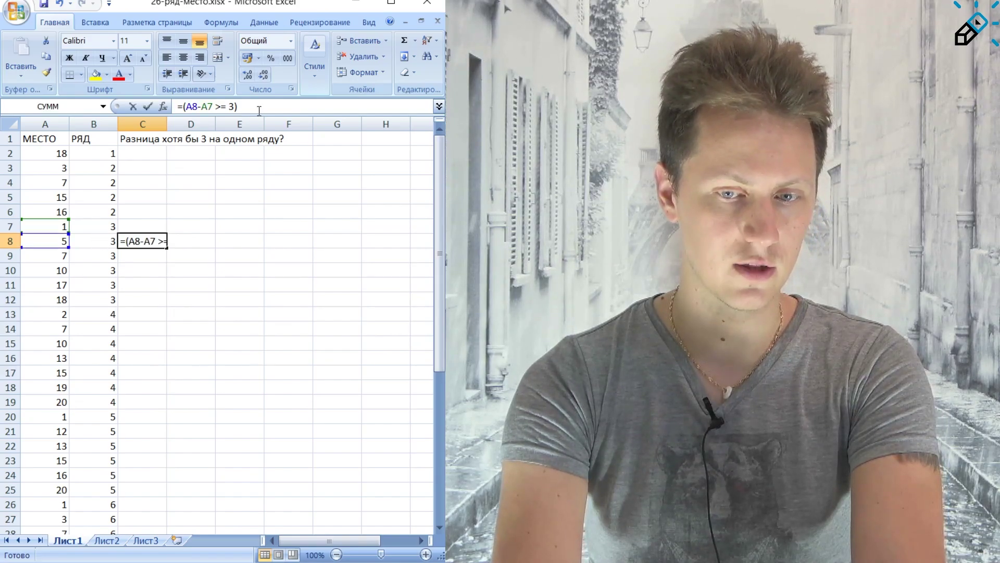
pyautogui.write(';')
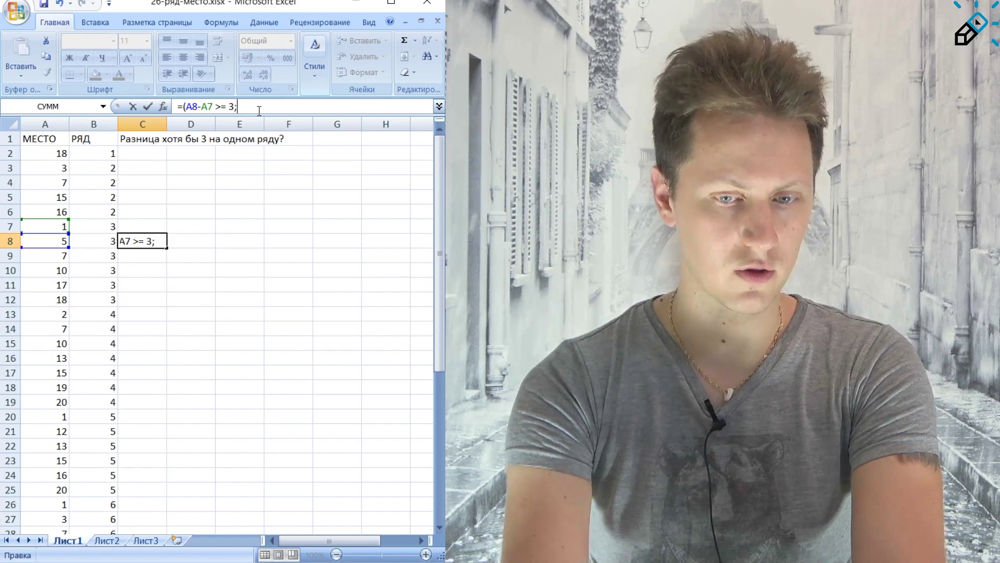
pyautogui.write('B8=')
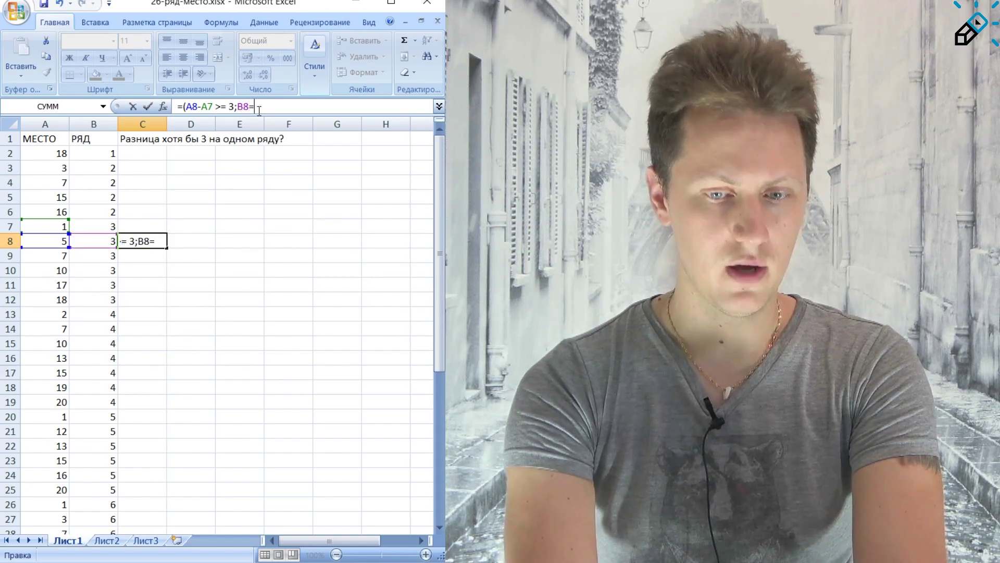
pyautogui.write('B7)')
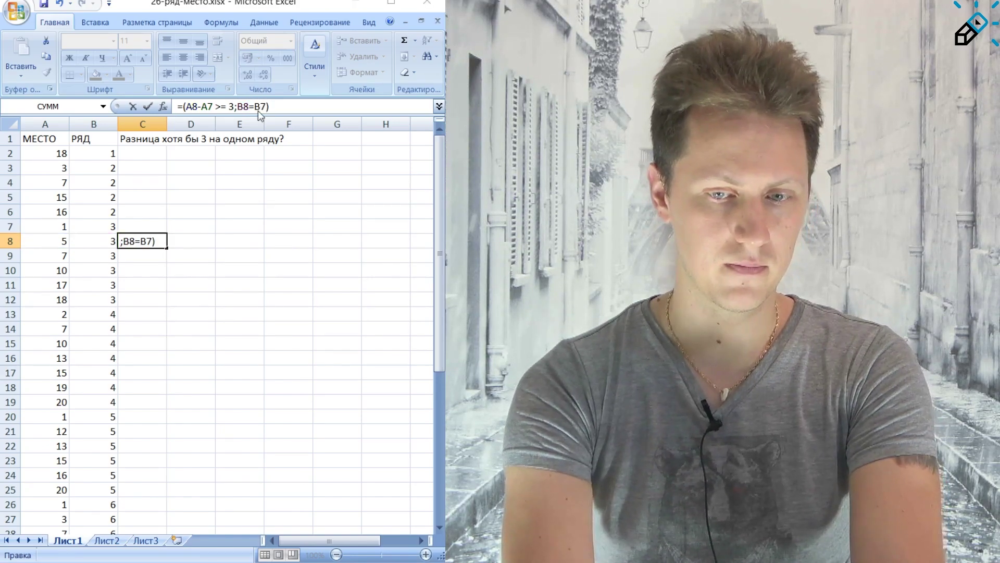
# - Wrap it as =И(A8-A7 >= 3;B8=B7) and select seats A7:A8 to verify
pyautogui.moveTo(269, 106); pyautogui.dragTo(179, 107)
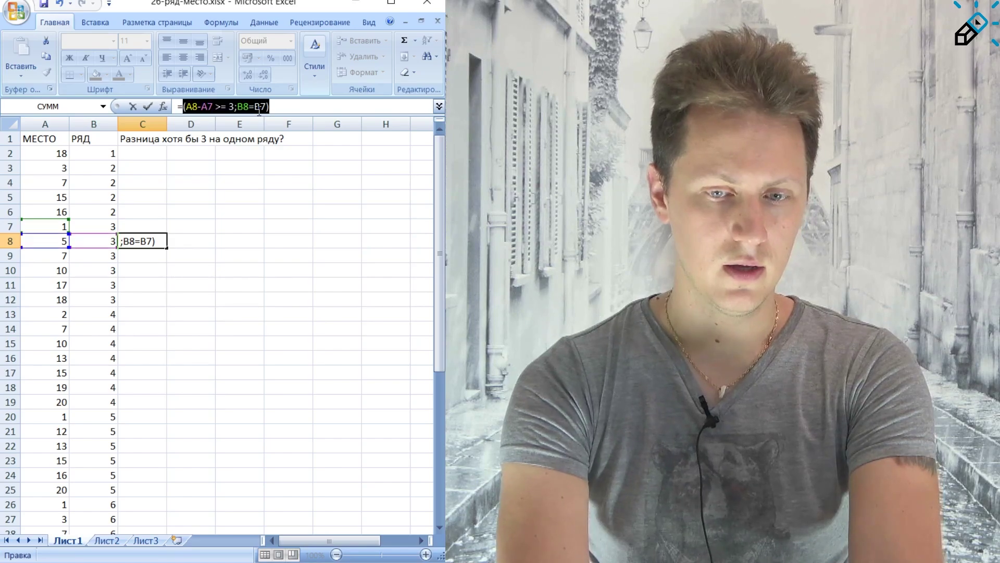
pyautogui.click(185, 107)
pyautogui.write('И')
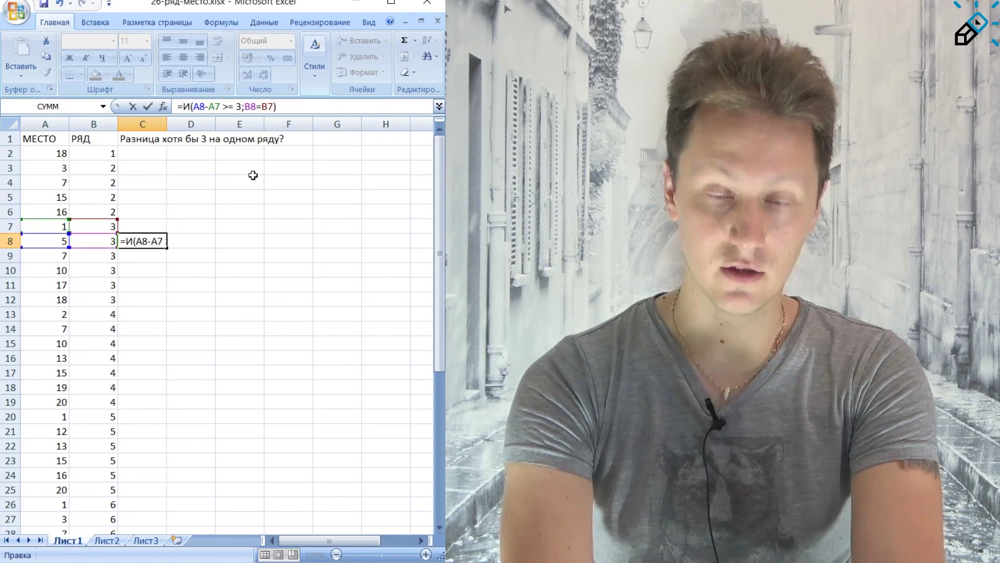
pyautogui.press('Return')
pyautogui.press('Up')
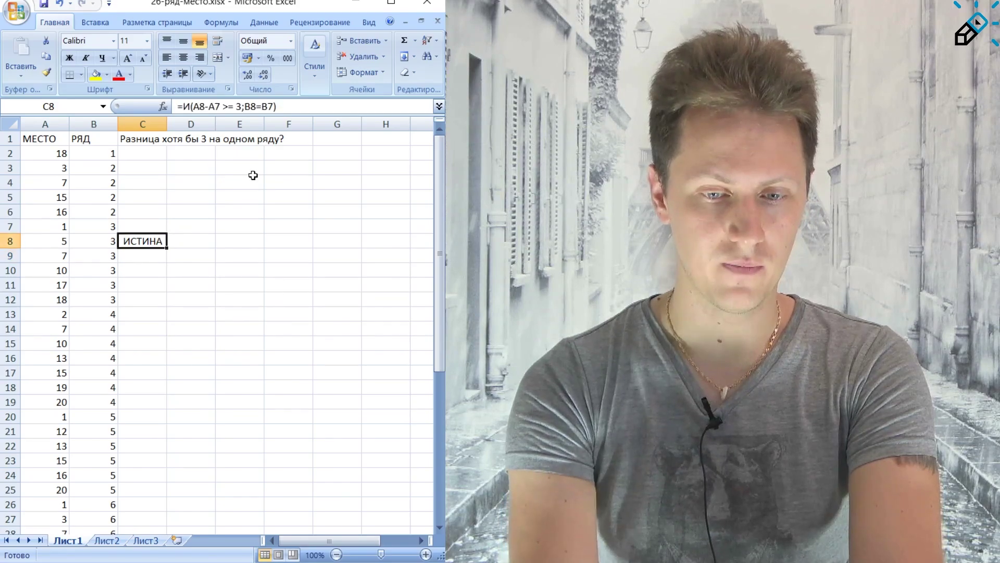
pyautogui.press('Left')
pyautogui.press('Left')
pyautogui.hotkey('shift', 'Up')
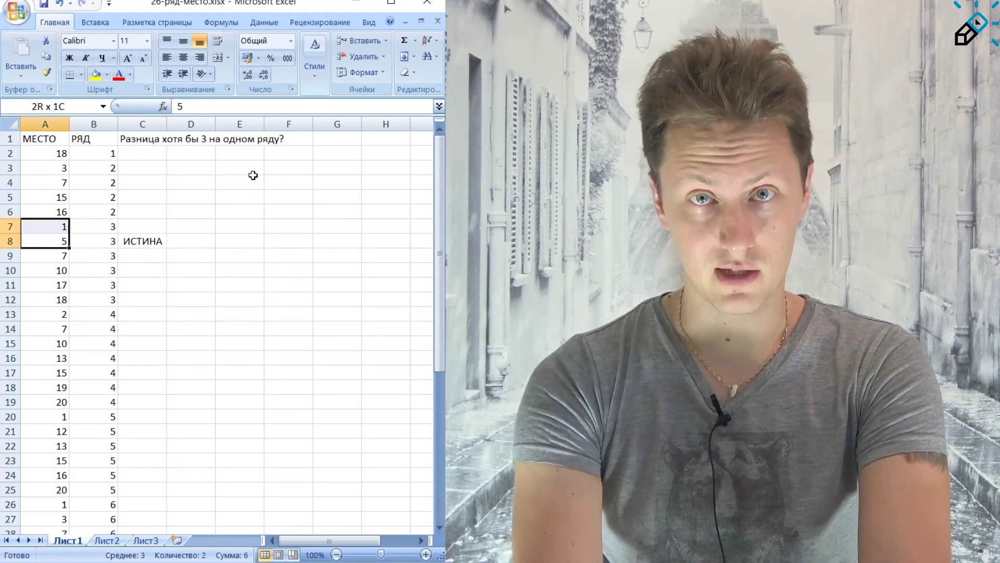
# - Copy the C8 formula and begin selecting column C downward from C2
pyautogui.hotkey('shift', 'Down')
pyautogui.press('Right')
pyautogui.press('Right')
pyautogui.hotkey('ctrl', 'c')
pyautogui.press('Left')
pyautogui.hotkey('ctrl', 'Up')
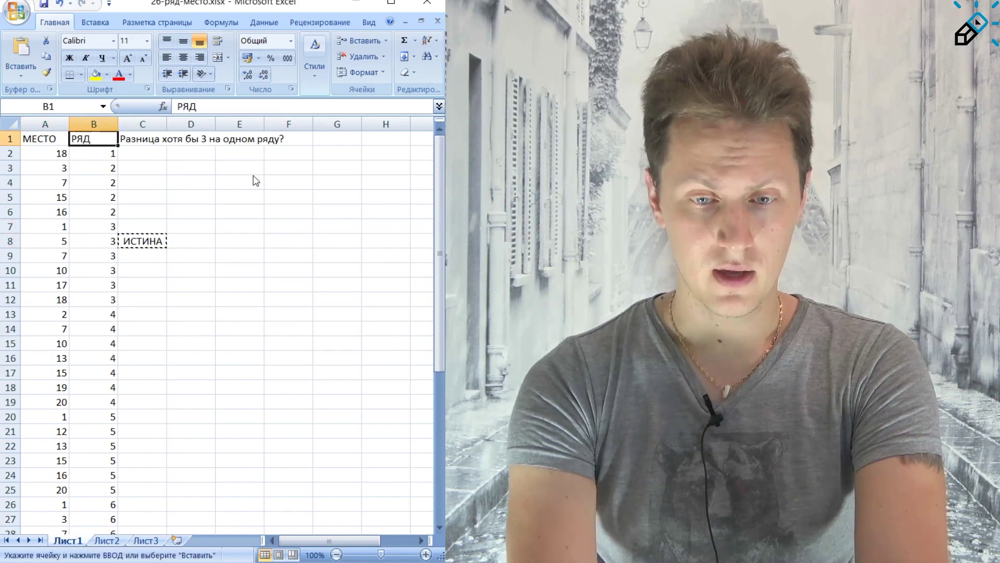
pyautogui.press('Right')
pyautogui.press('Down')
pyautogui.hotkey('ctrl', 'shift', 'Down')
pyautogui.press('Down')
pyautogui.hotkey('ctrl', 'shift', 'Down')
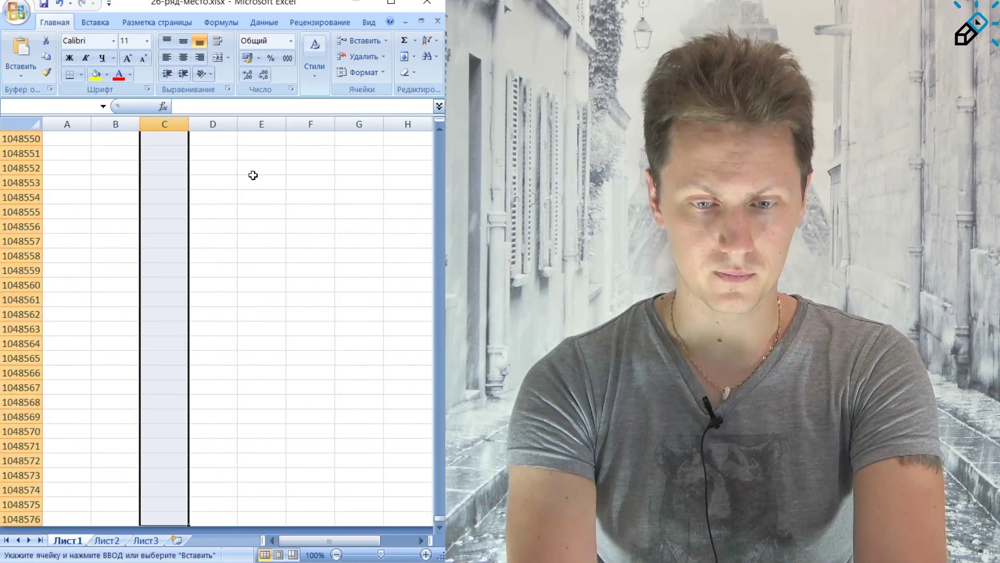
pyautogui.hotkey('ctrl', 'shift', 'Up')
# - Find the data end at row 44 and paste the formula into C2:C44
pyautogui.press('Up')
pyautogui.press('Left')
pyautogui.hotkey('ctrl', 'shift', 'Down')
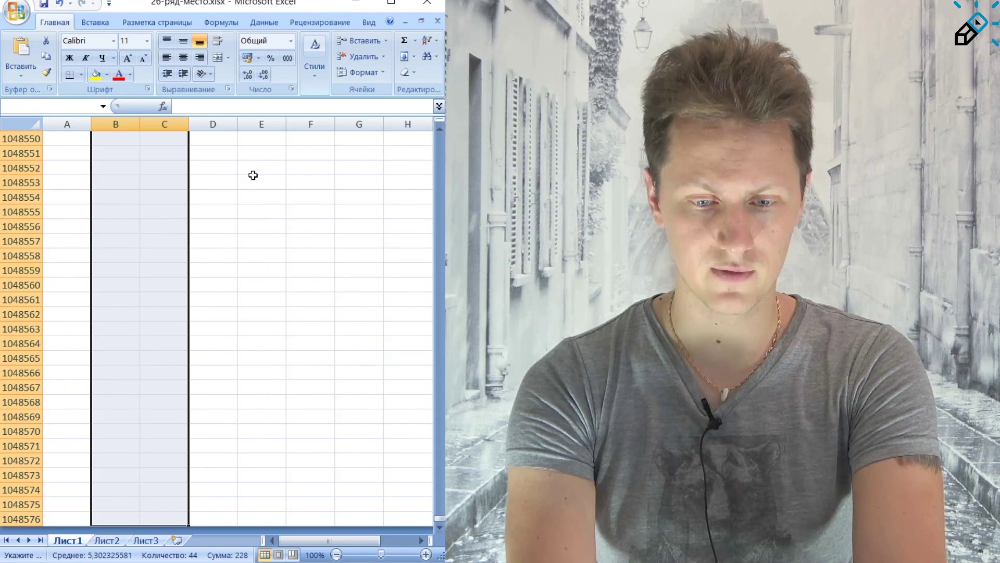
pyautogui.hotkey('shift', 'Left')
pyautogui.hotkey('ctrl', 'shift', 'Up')
pyautogui.press('Right')
pyautogui.hotkey('ctrl', 'Up')
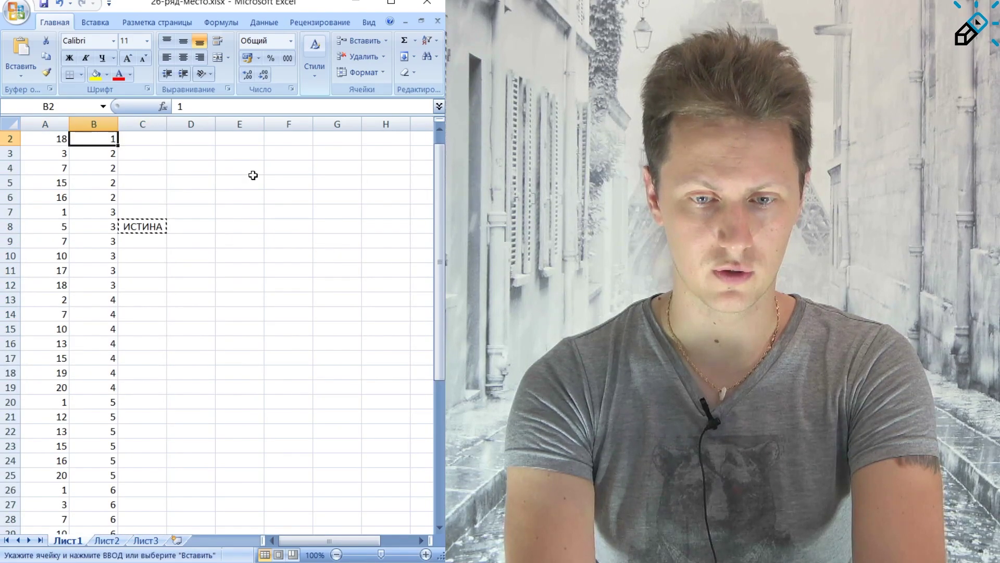
pyautogui.press('Right')
pyautogui.press('Left')
pyautogui.hotkey('ctrl', 'Down')
pyautogui.press('Right')
pyautogui.hotkey('ctrl', 'shift', 'Up')
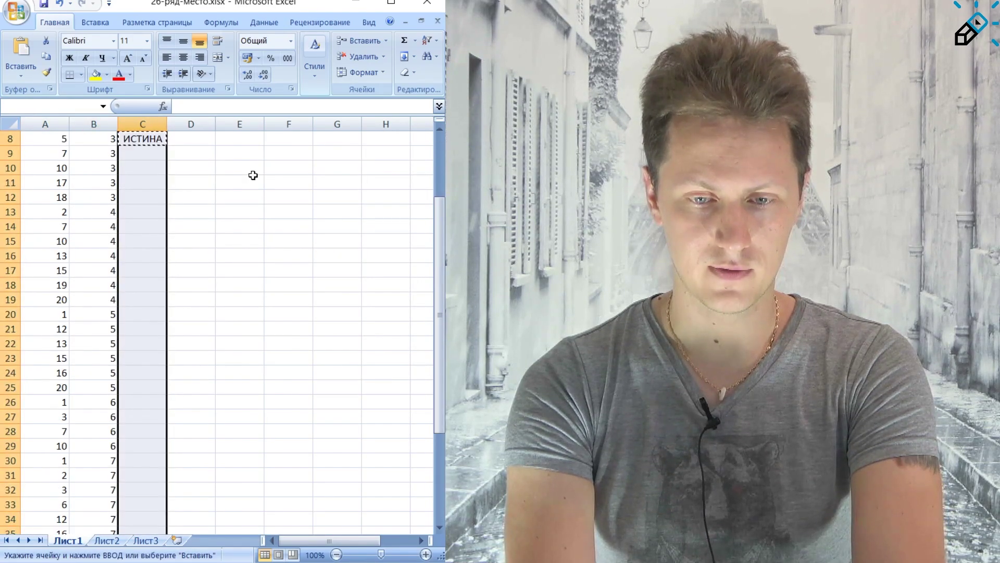
pyautogui.hotkey('ctrl', 'v')
# - Delete the #ЗНАЧ! error in C2 and review the ИСТИНА/ЛОЖЬ results
pyautogui.press('Up')
pyautogui.hotkey('ctrl', 'Up')
pyautogui.hotkey('ctrl', 'Up')
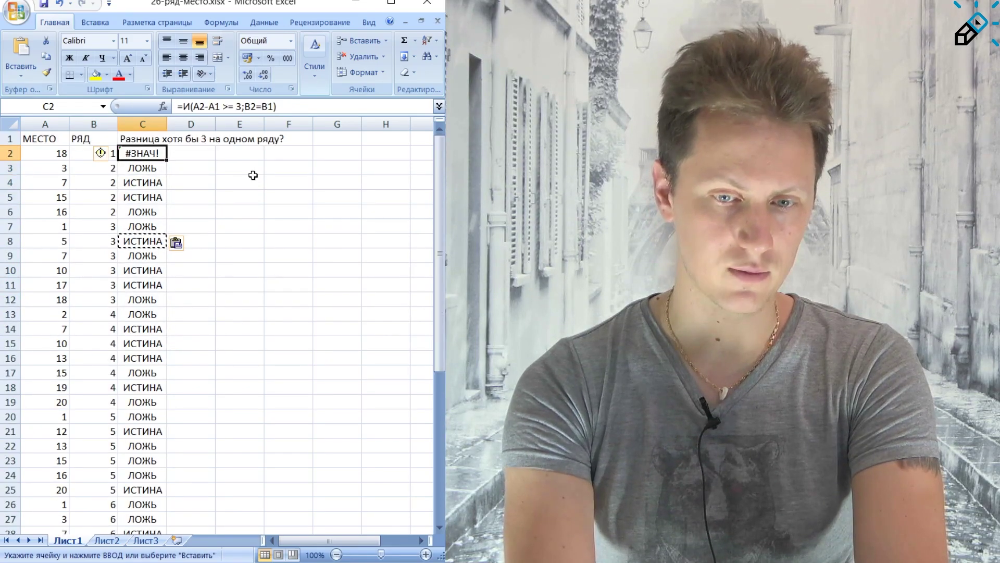
pyautogui.press('Delete')
pyautogui.press('Down')
pyautogui.press('Down')
pyautogui.press('Down')
pyautogui.press('Down')
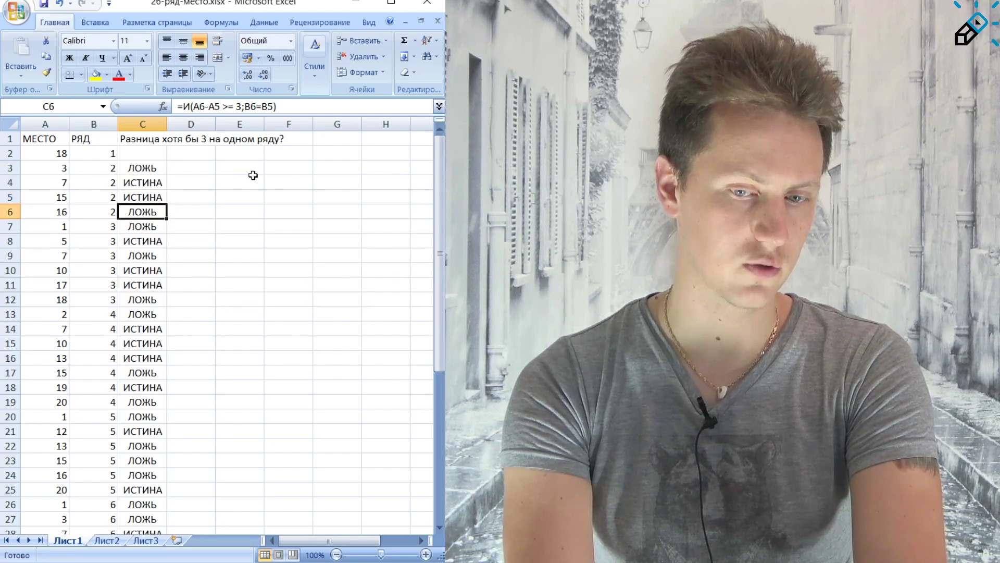
pyautogui.press('Down')
pyautogui.press('Down')
pyautogui.press('Down')
pyautogui.press('Down')
pyautogui.press('Down')
pyautogui.press('Down')
pyautogui.press('Down')
pyautogui.press('Down')
pyautogui.press('Down')
pyautogui.press('Down')
pyautogui.press('Down')
pyautogui.press('Down')
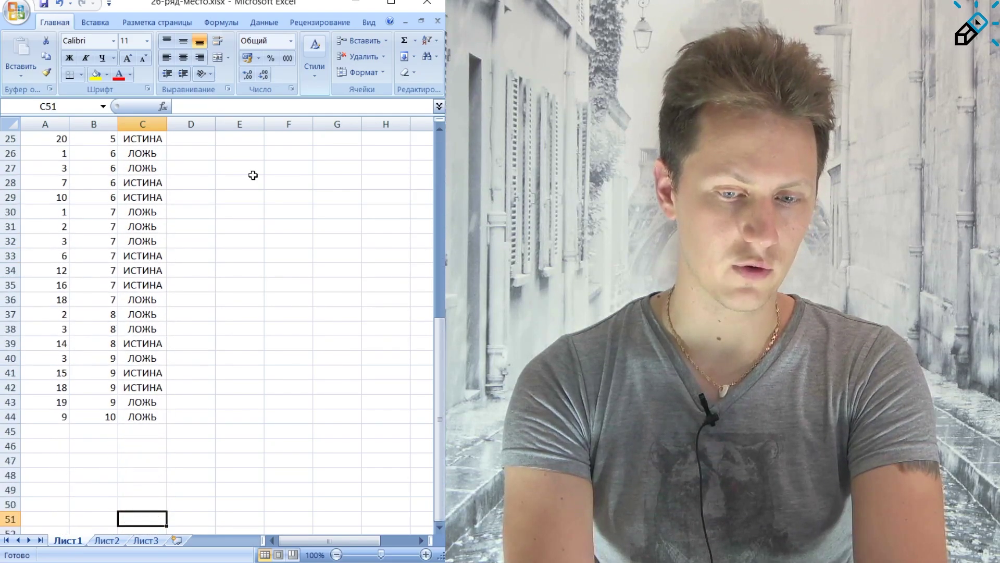
pyautogui.press('Up')
pyautogui.press('Up')
pyautogui.press('Up')
pyautogui.press('Up')
pyautogui.press('Up')
pyautogui.press('Up')
pyautogui.press('Up')
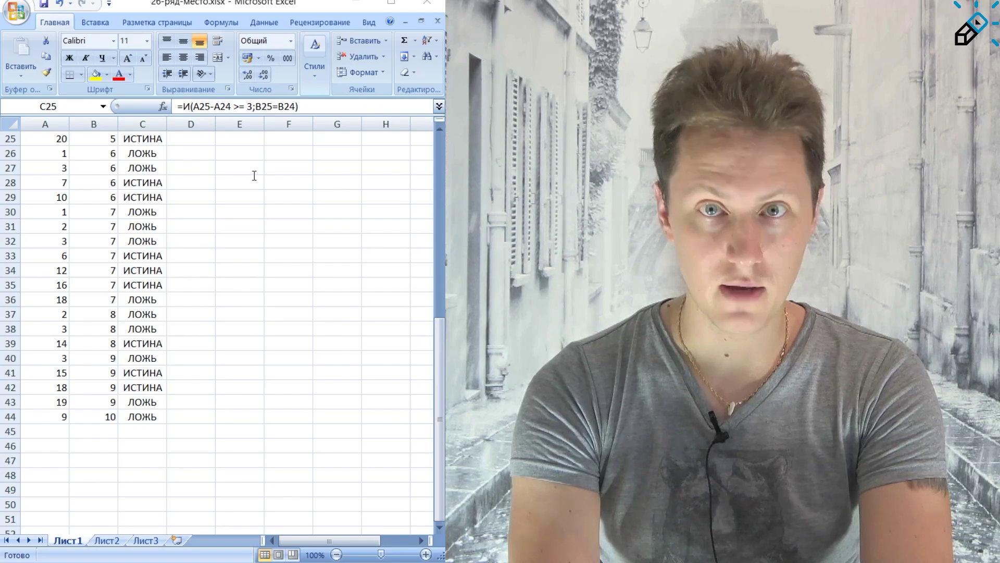
pyautogui.press('Left')
pyautogui.press('Down')
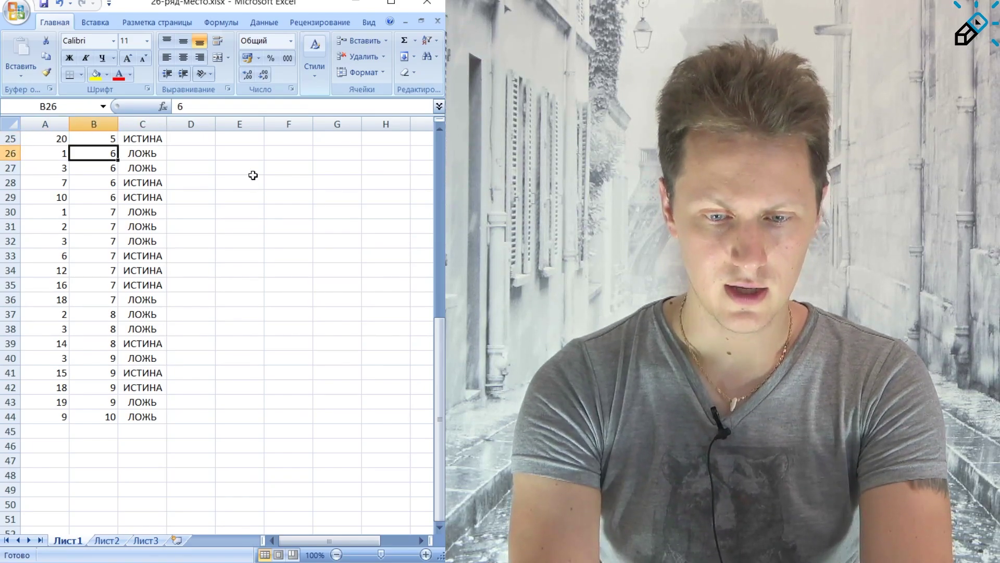
pyautogui.press('Down')
pyautogui.press('Down')
pyautogui.press('Down')
pyautogui.press('Down')
pyautogui.press('Down')
pyautogui.press('Down')
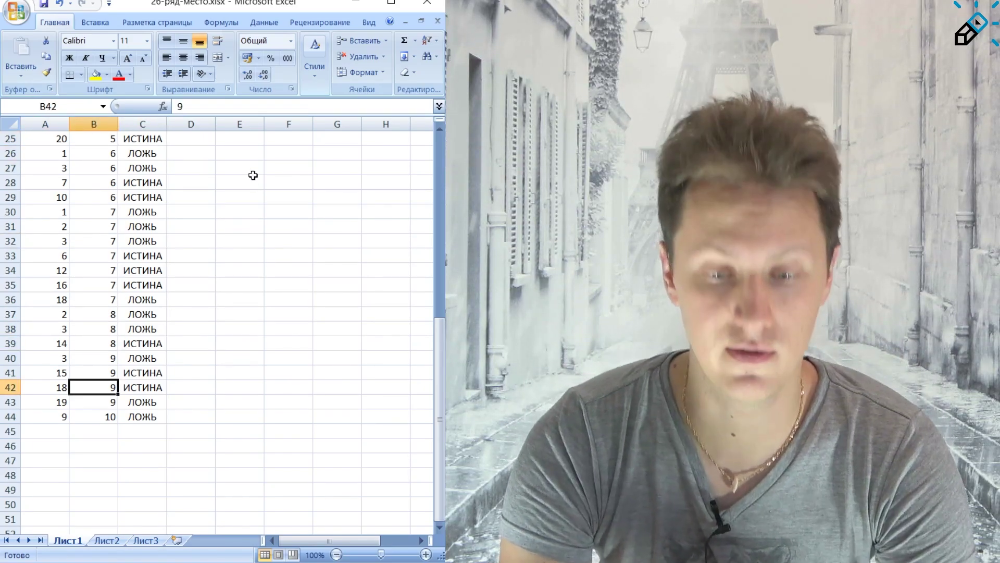
pyautogui.press('Down')
pyautogui.press('Down')
pyautogui.press('Up')
pyautogui.press('Up')
pyautogui.press('Right')
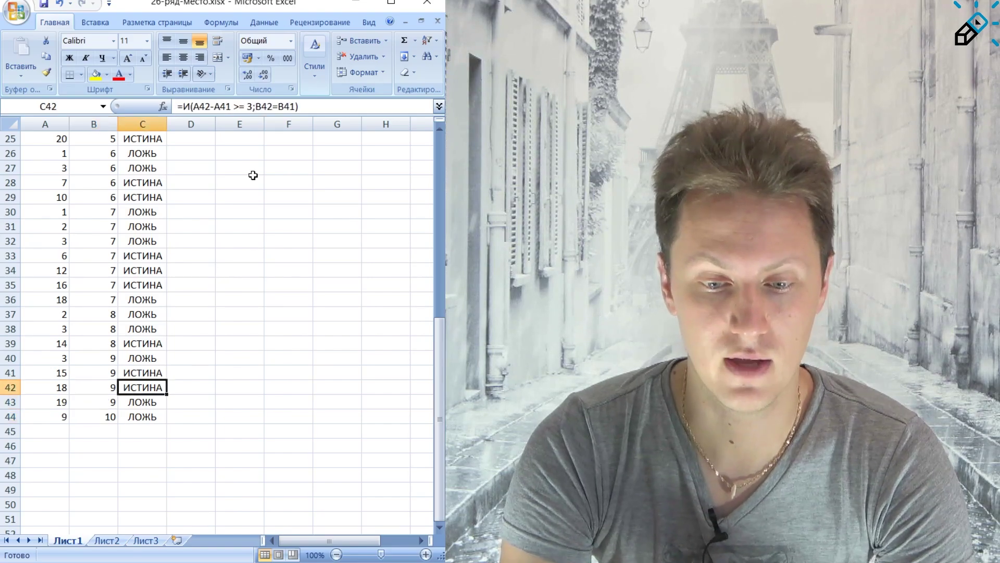
pyautogui.press('Left')
pyautogui.press('Left')
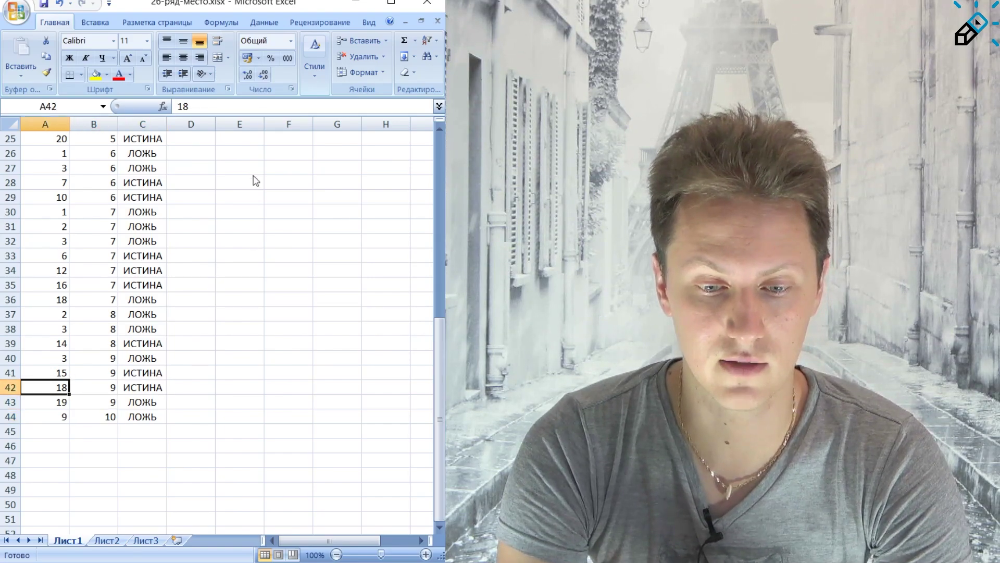
pyautogui.hotkey('shift', 'Up')
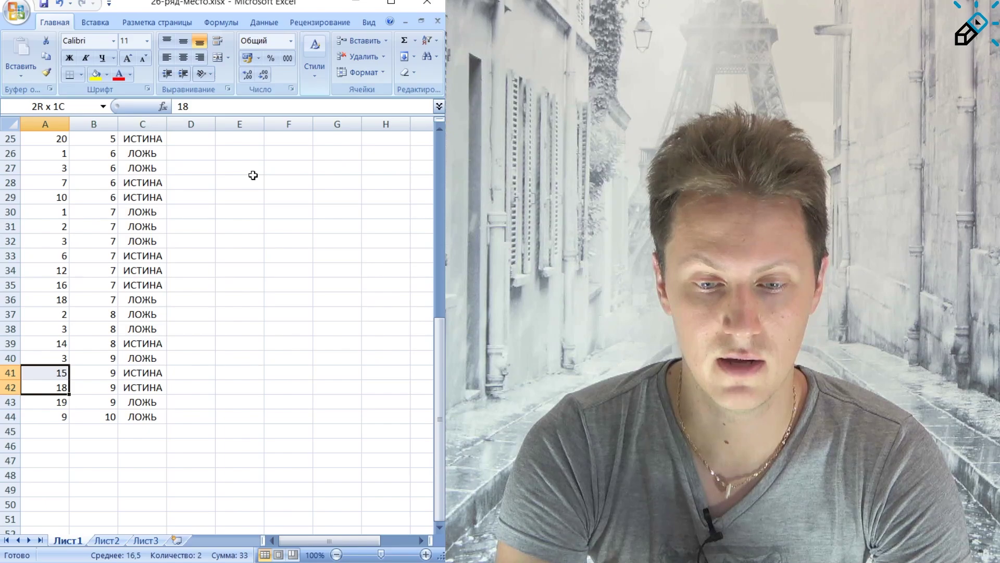
pyautogui.press('Up')
pyautogui.press('Up')
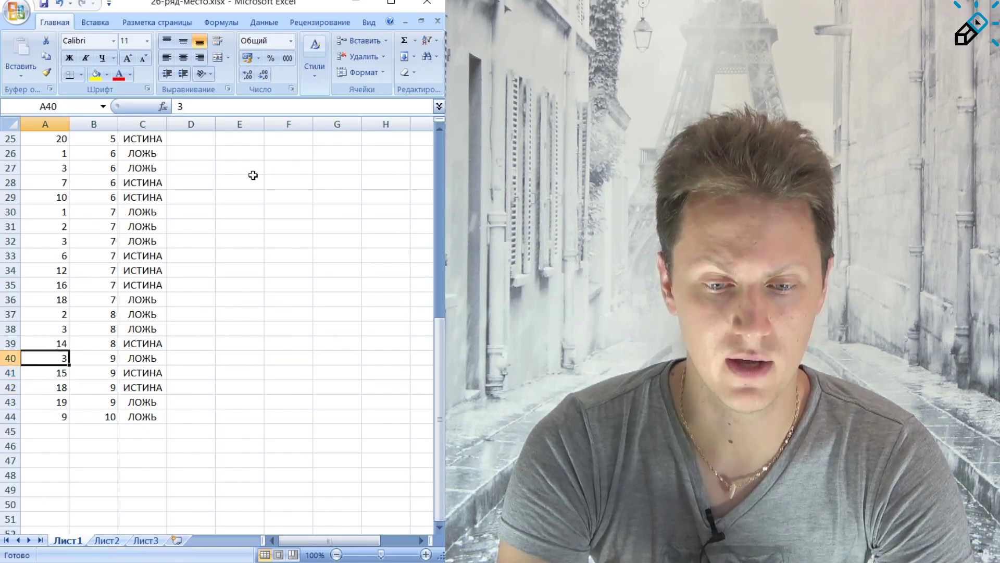
pyautogui.hotkey('shift', 'Down')
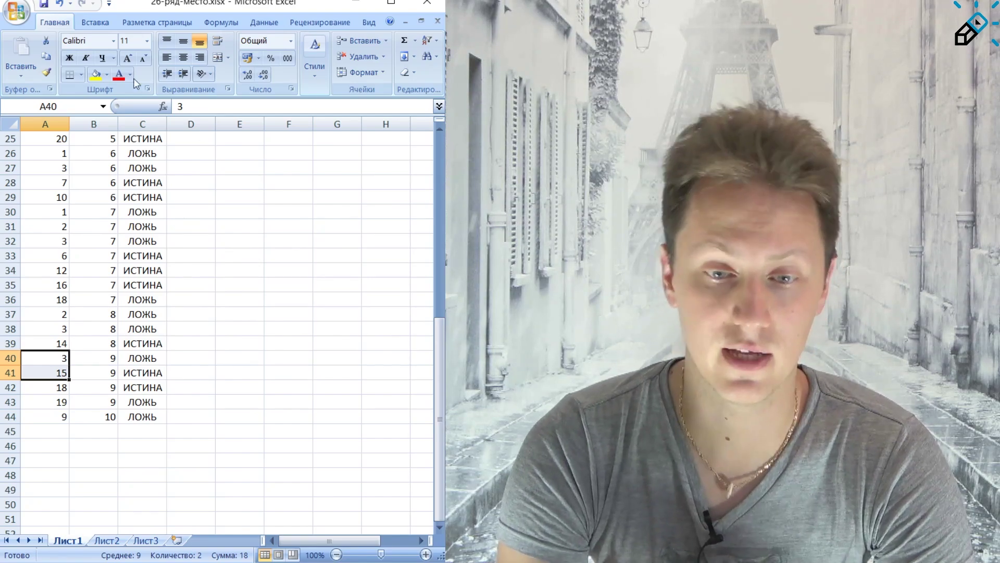
# - Fill seats A40:A41 yellow and enter 9 in E40 and 3 in F40
pyautogui.click(97, 76)
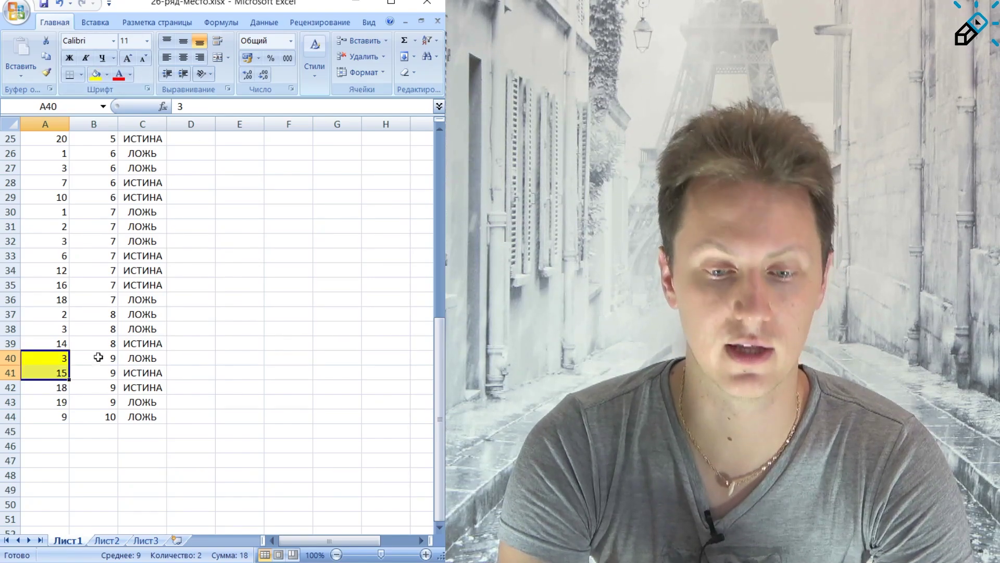
pyautogui.click(249, 360)
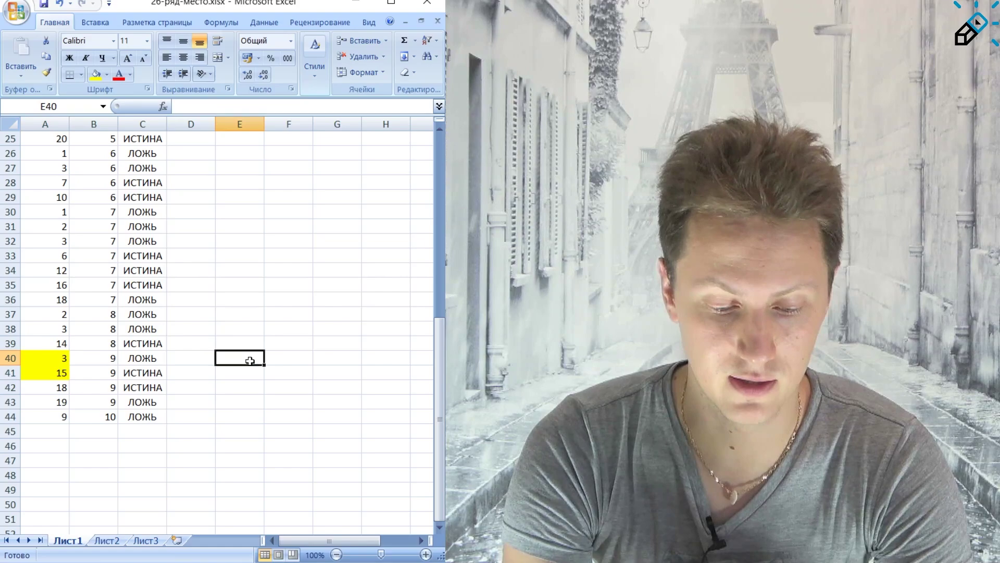
pyautogui.write('9')
pyautogui.press('Tab')
pyautogui.write('3')
pyautogui.press('Tab')
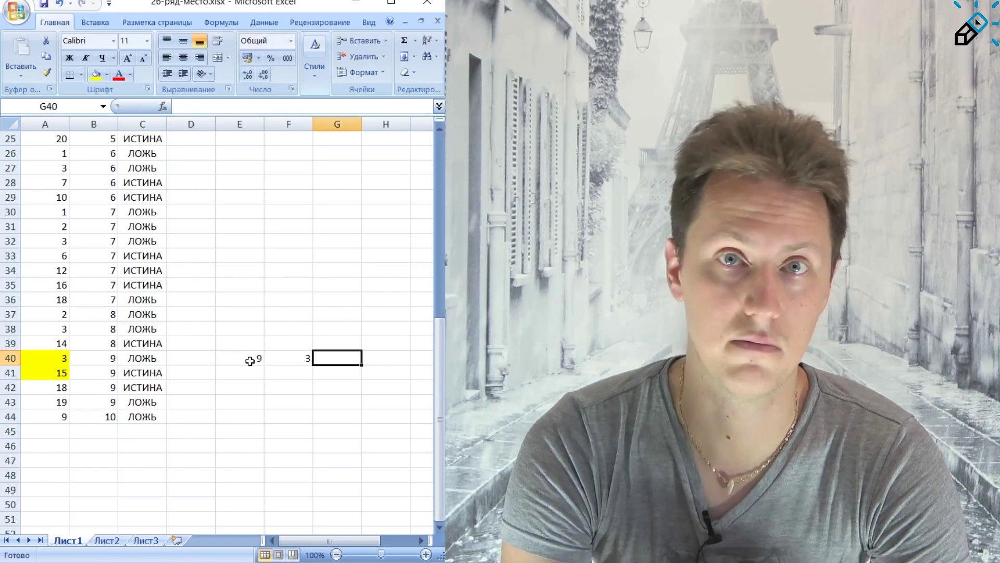